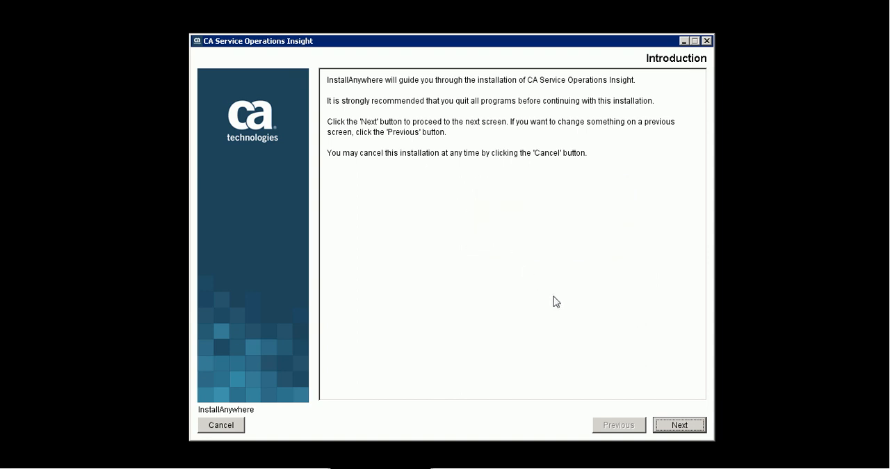
# Accept the product and third-party license agreements and keep the install folder C:\Program Files (x86)\CA\SOI.
pyautogui.click(680, 425)
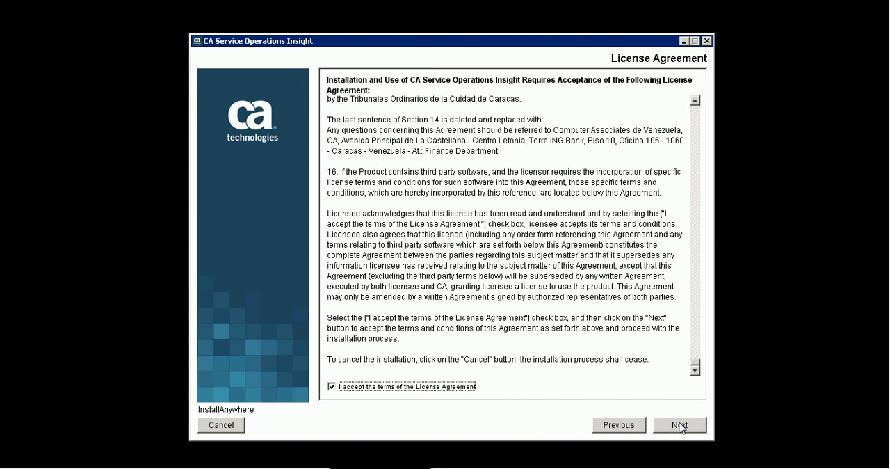
pyautogui.click(677, 425)
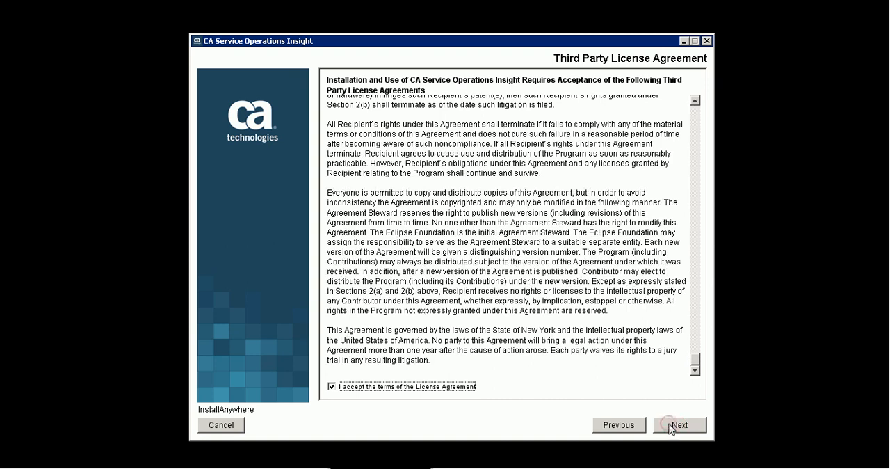
pyautogui.click(671, 425)
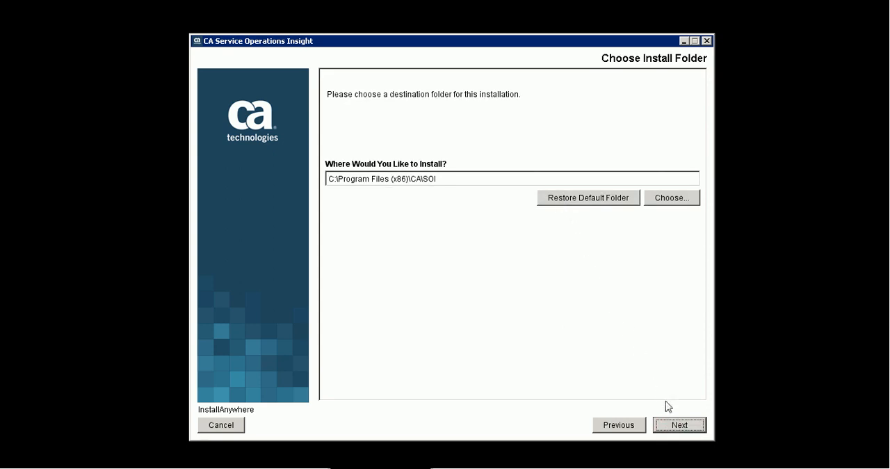
pyautogui.click(680, 425)
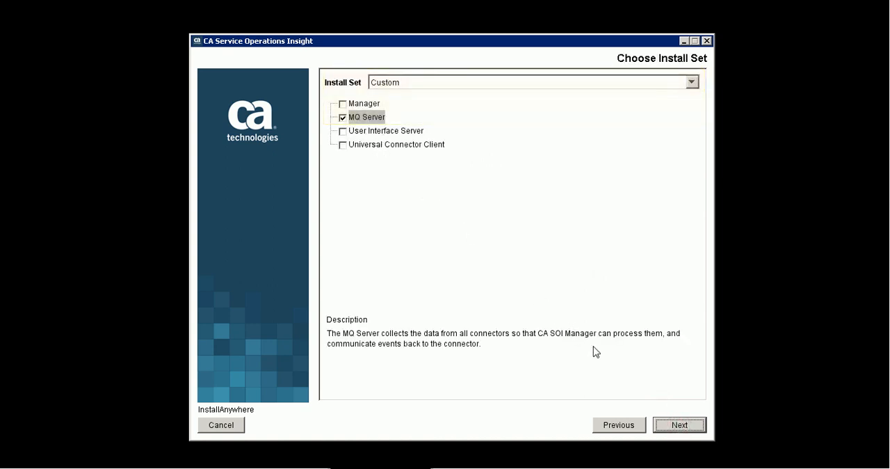
# Choose a custom install of MQ Server only, with the samuser administrator password and TCP port 61616.
pyautogui.click(676, 424)
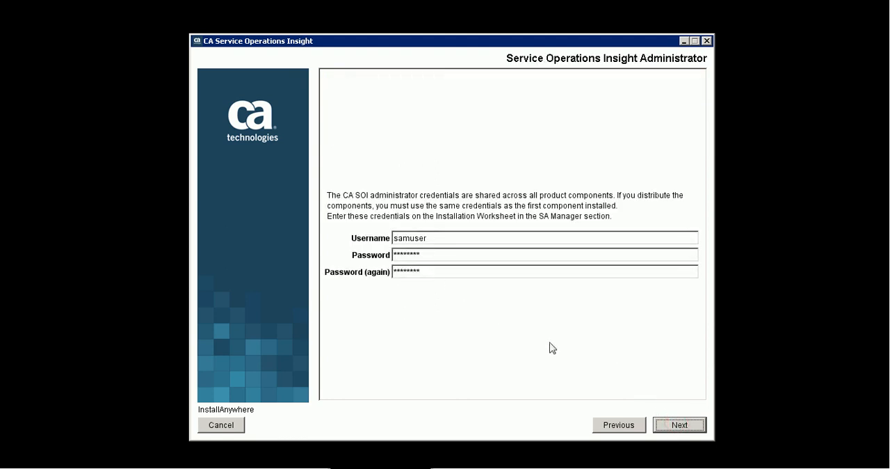
pyautogui.click(679, 426)
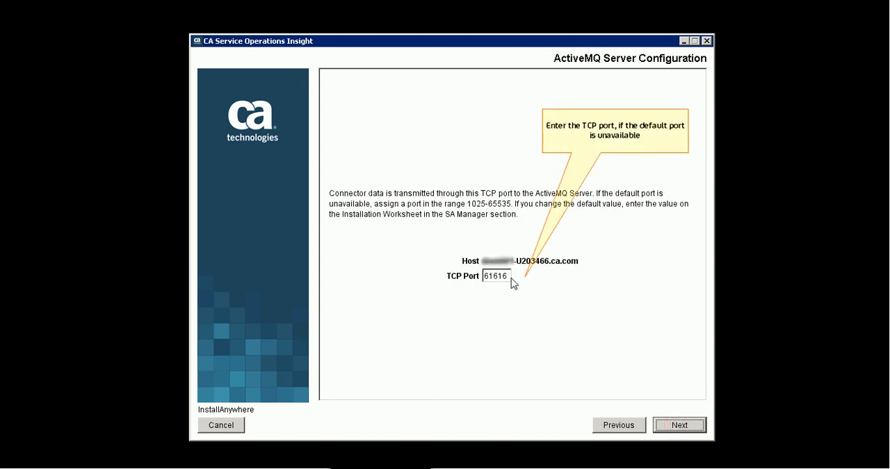
pyautogui.click(679, 426)
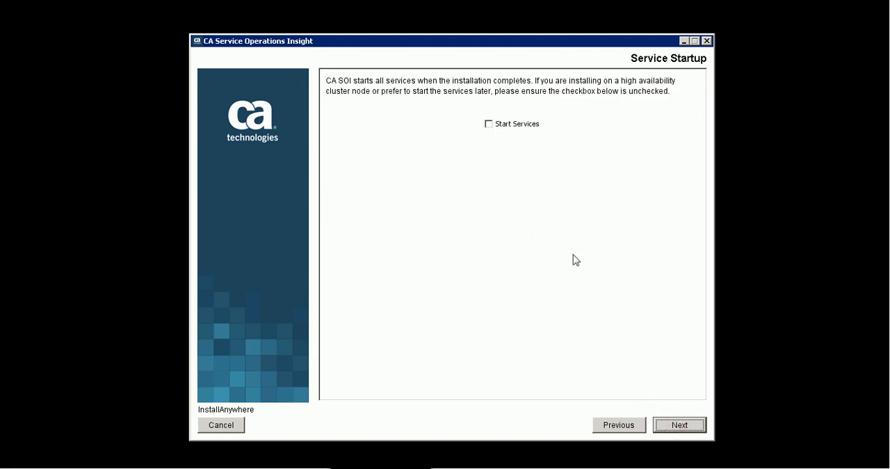
# Leave Start Services unchecked and start the MQ Server installation.
pyautogui.click(679, 426)
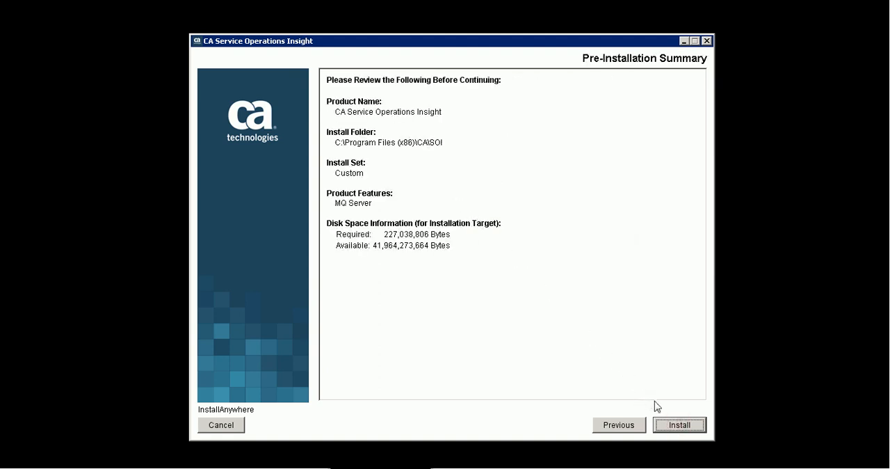
pyautogui.click(680, 426)
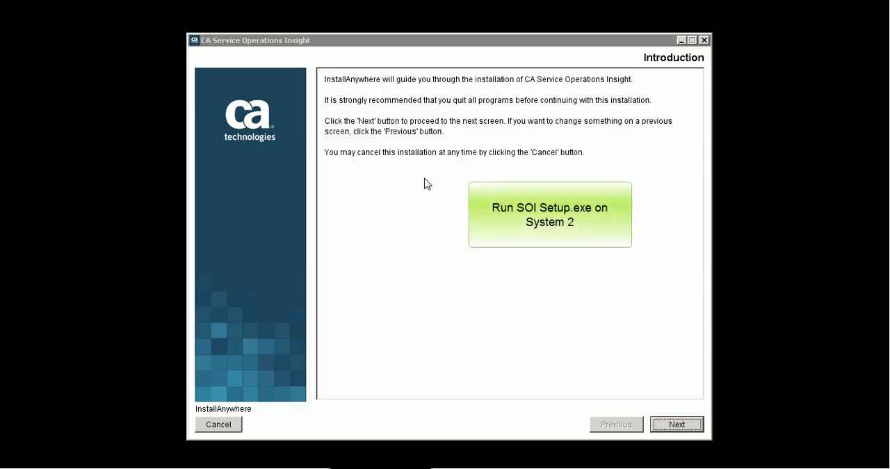
# In the installer on System 2, accept the product license and third-party license agreements.
pyautogui.click(675, 426)
pyautogui.click(329, 386)
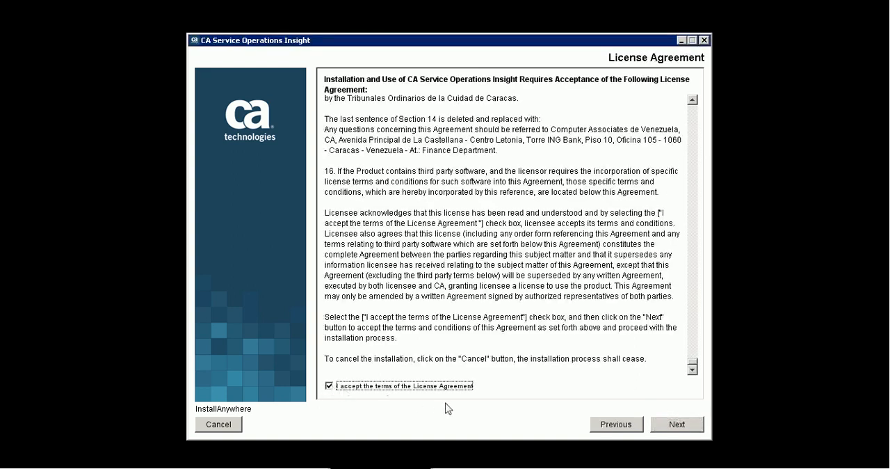
pyautogui.click(675, 426)
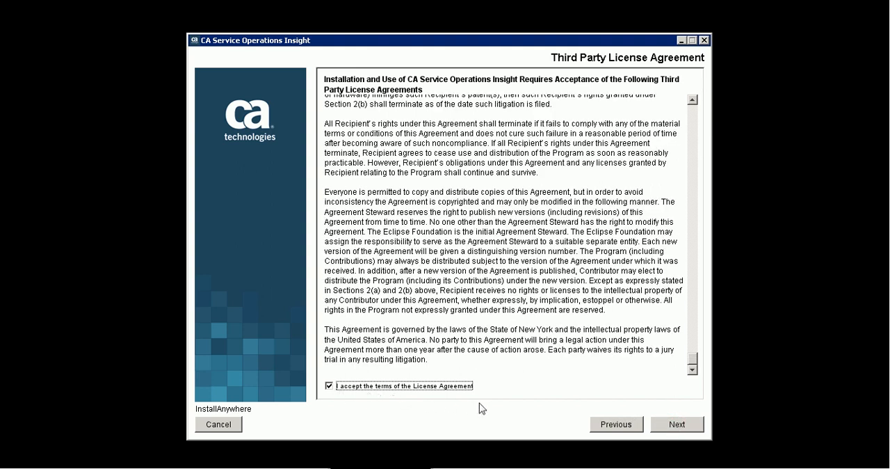
pyautogui.click(674, 424)
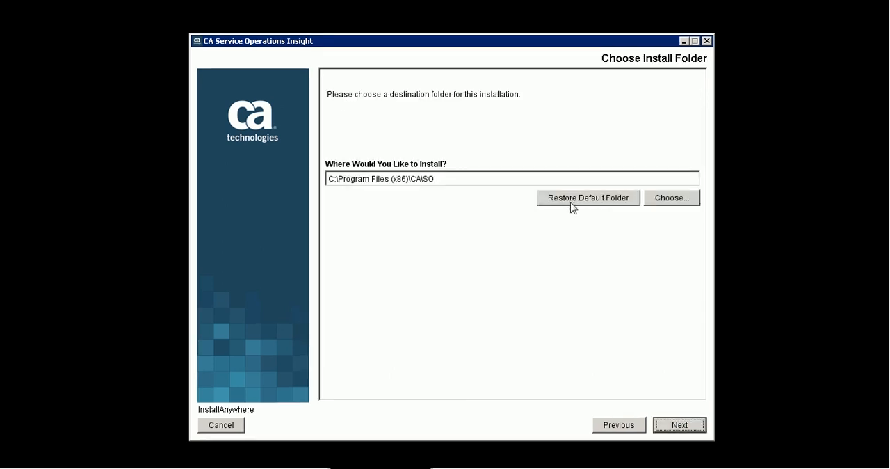
# Choose a custom install of Manager, User Interface Server and Universal Connector Client, with LGPL directory E:\Build_4.2.0.185\disk2\lgpl.
pyautogui.click(687, 426)
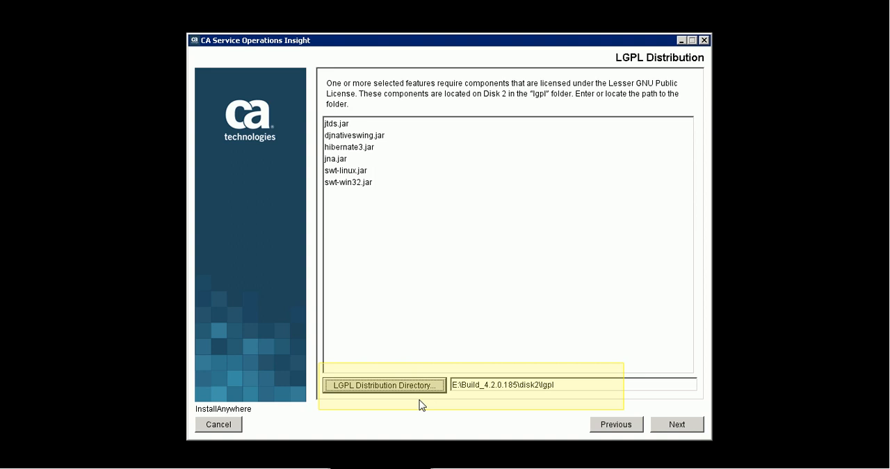
pyautogui.click(674, 429)
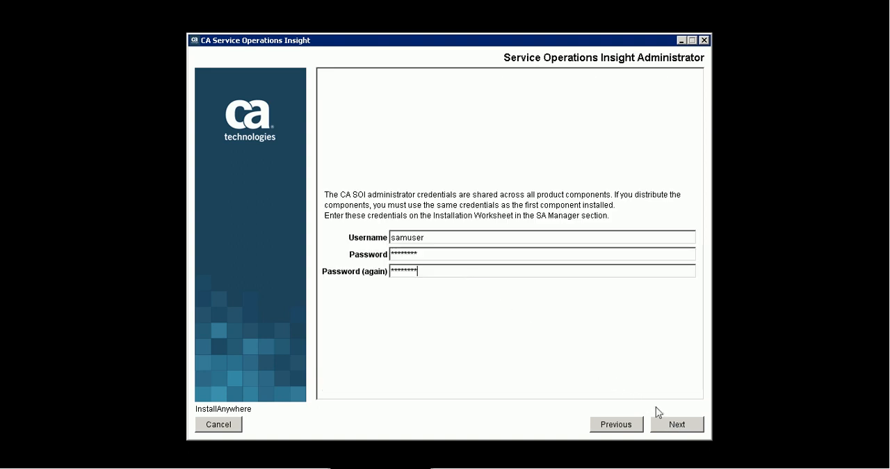
# Enter the samuser administrator username and password, and specify the MQ Server host with TCP port 61616.
pyautogui.click(679, 425)
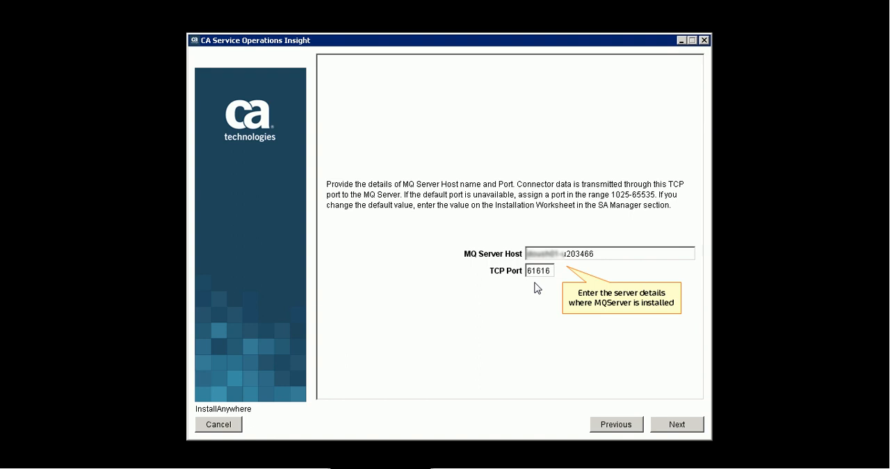
pyautogui.click(680, 427)
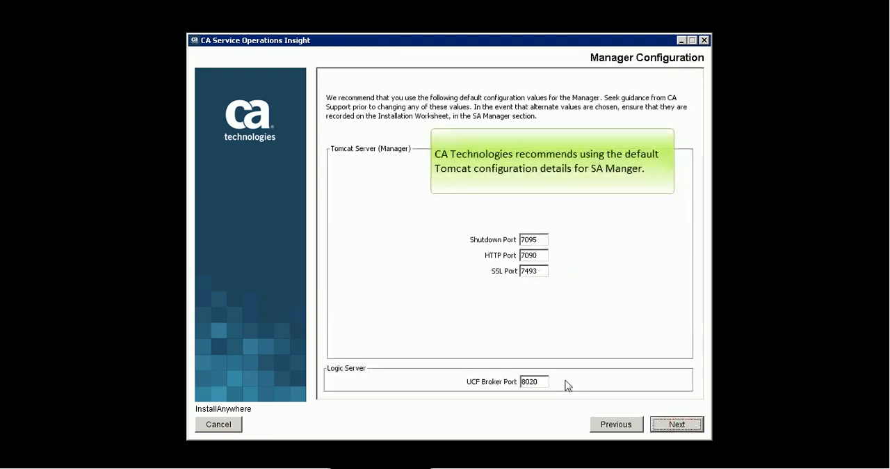
# Keep Manager ports 7095, 7090 and 7493 and UCF Broker port 8020, with DNS name resolution enabled and the connector name set.
pyautogui.click(676, 426)
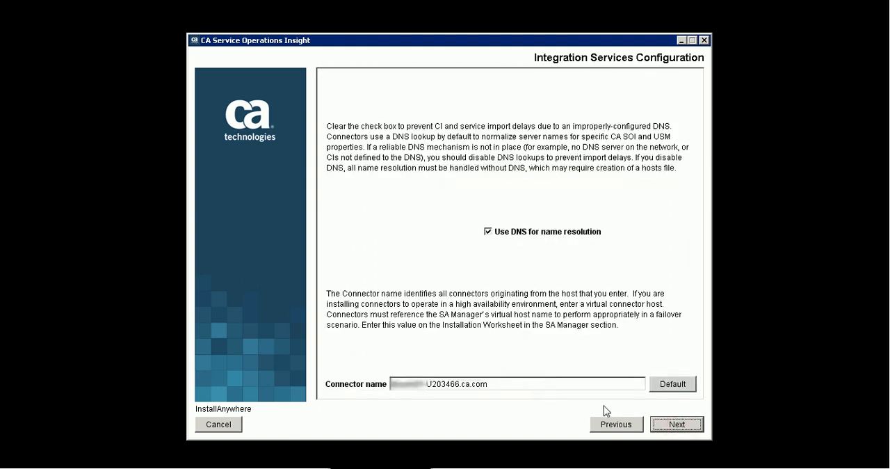
pyautogui.click(675, 425)
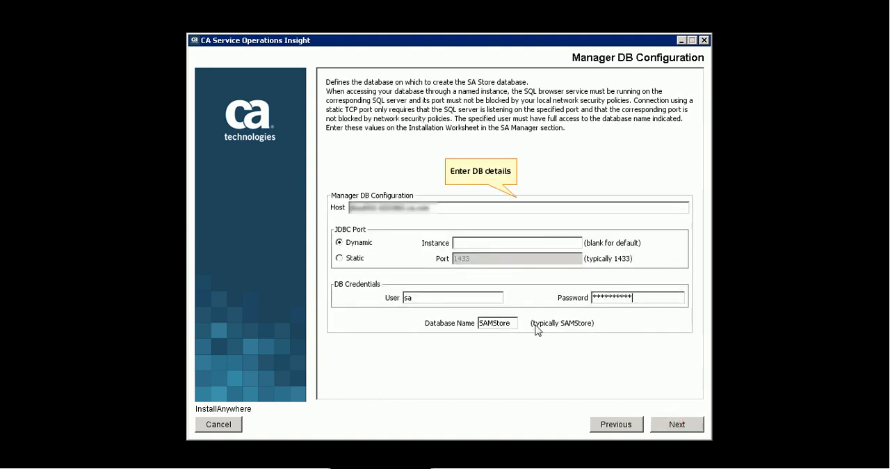
# Configure the SAMStore database with its host, dynamic JDBC port, user sa and password, keeping UI Server ports 7075, 7070 and 7403.
pyautogui.click(691, 428)
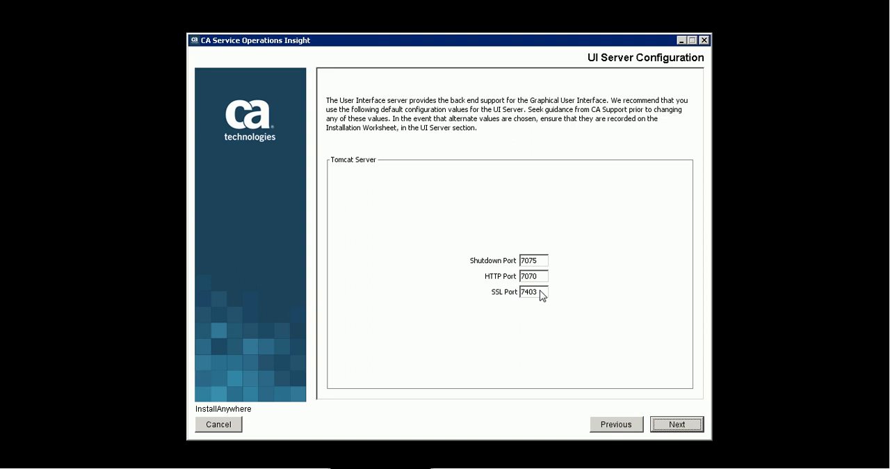
pyautogui.click(677, 425)
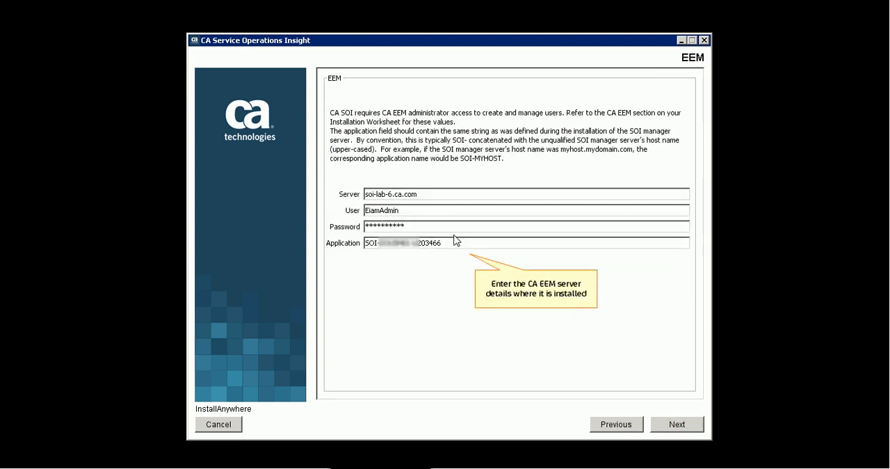
# Enter EEM server soi-lab-6.ca.com with user EiamAdmin, its password and the application name, and start the installation with Start Services unchecked.
pyautogui.click(677, 425)
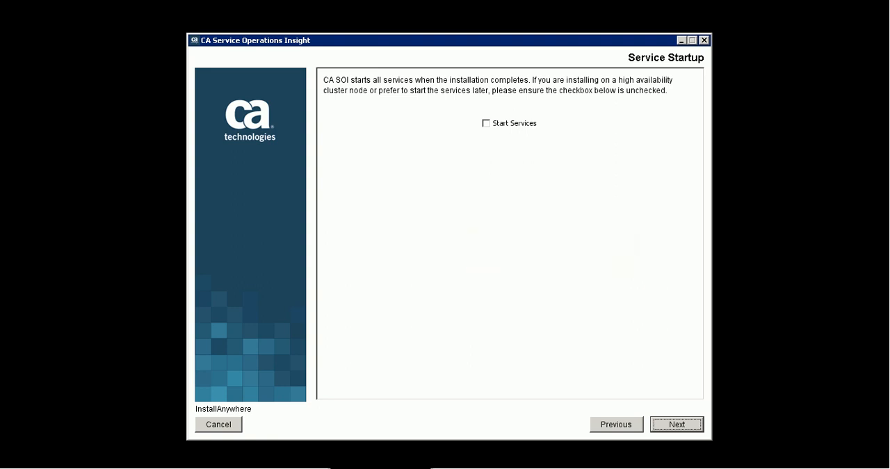
pyautogui.press('Return')
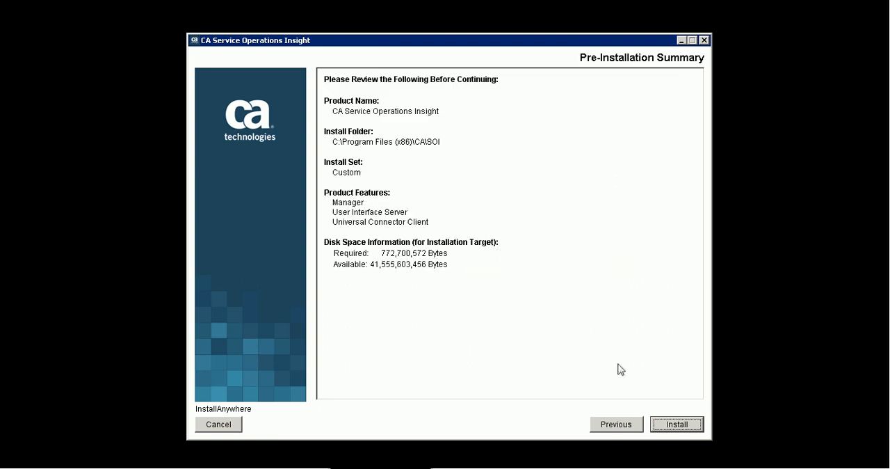
pyautogui.click(672, 421)
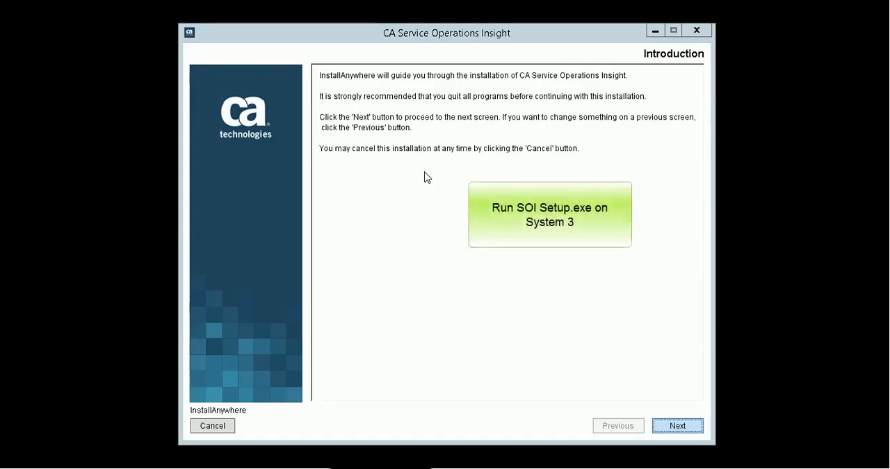
# In the installer on System 3, accept both the product and third-party license agreements.
pyautogui.click(681, 430)
pyautogui.click(324, 388)
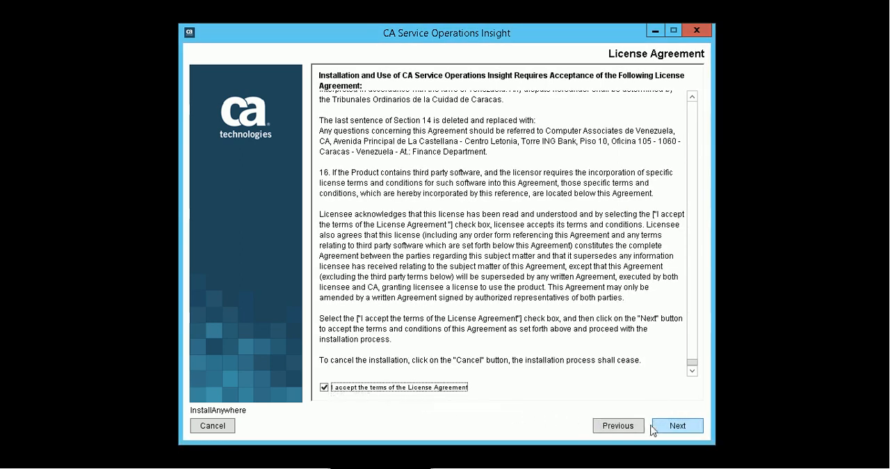
pyautogui.click(675, 425)
pyautogui.click(325, 388)
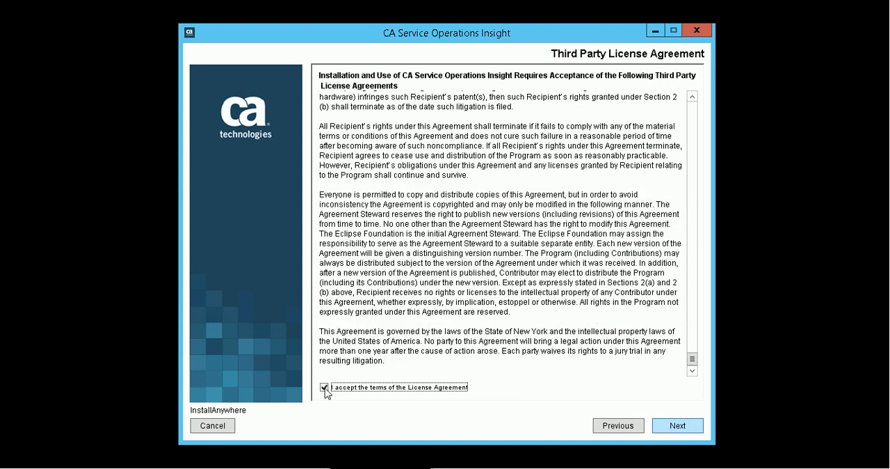
pyautogui.click(679, 427)
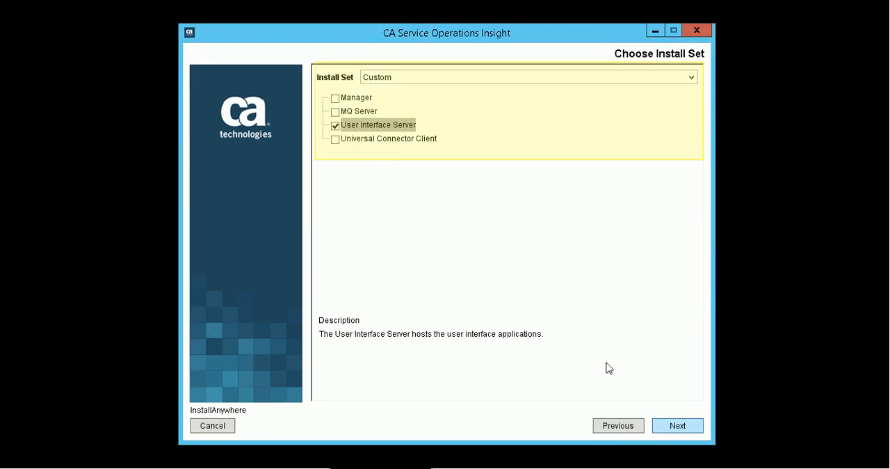
# Choose a custom install of User Interface Server only, with LGPL directory C:\Users\Administrator\Desktop\disk2\lgpl.
pyautogui.click(678, 427)
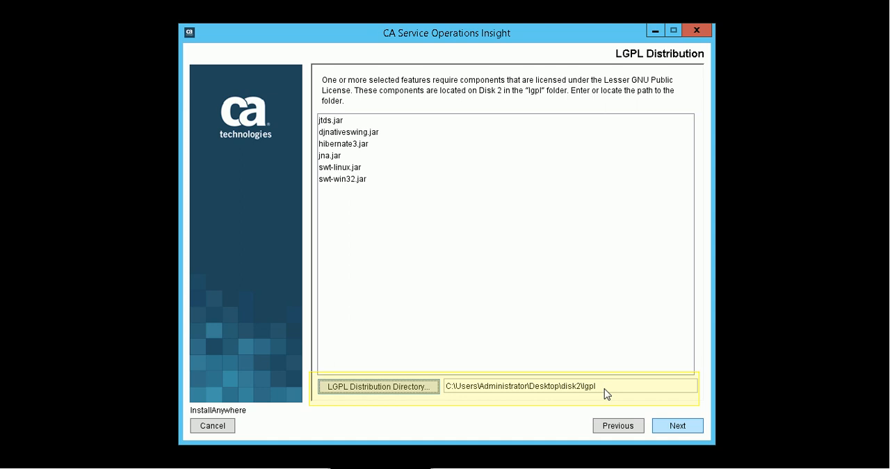
pyautogui.click(679, 426)
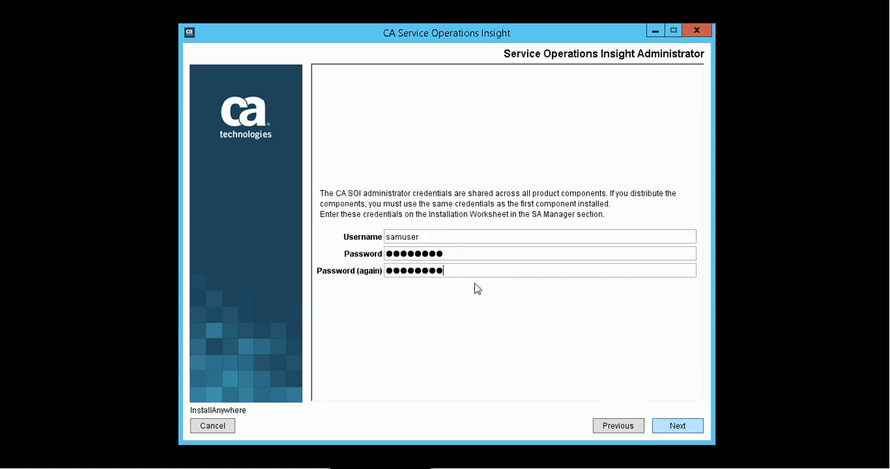
# Enter the samuser administrator password and the SAMStore database details: host, dynamic JDBC port, user sa and password.
pyautogui.click(679, 426)
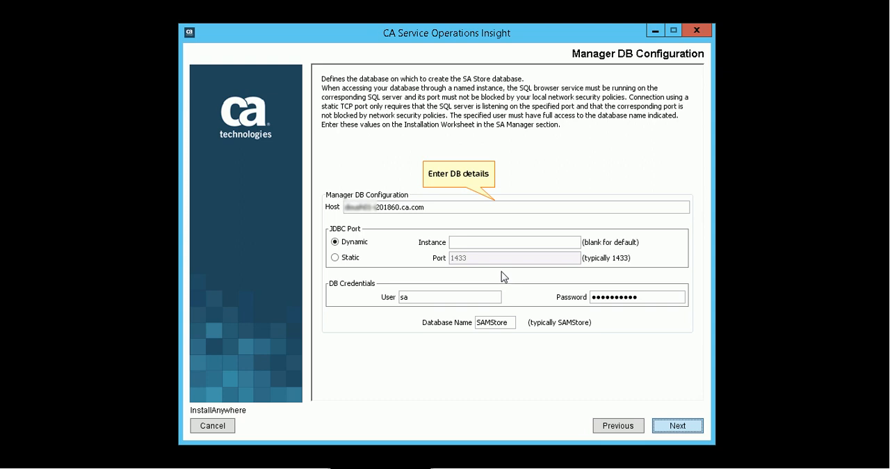
pyautogui.click(678, 426)
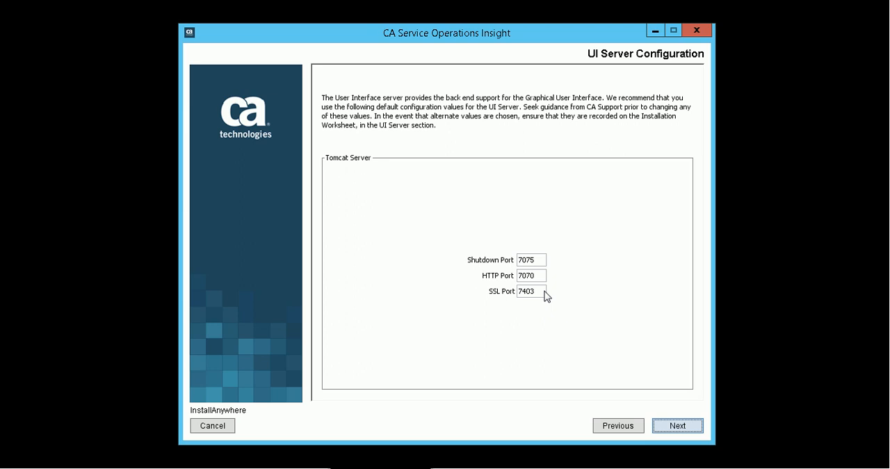
# Keep UI Server ports 7075, 7070 and 7403, and specify the Manager host with port 7090, user samuser and password.
pyautogui.click(680, 427)
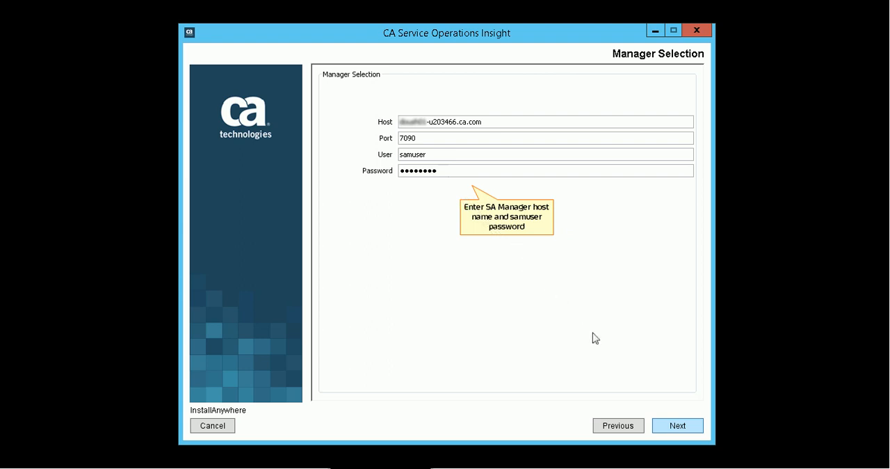
pyautogui.click(678, 427)
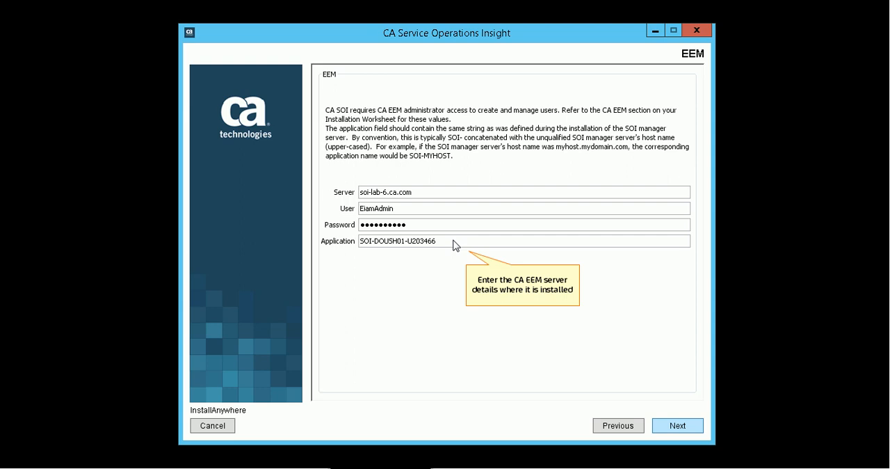
# Provide the EEM server soi-lab-6.ca.com, user EiamAdmin, password and application, and install the User Interface Server with Start Services unchecked.
pyautogui.click(676, 427)
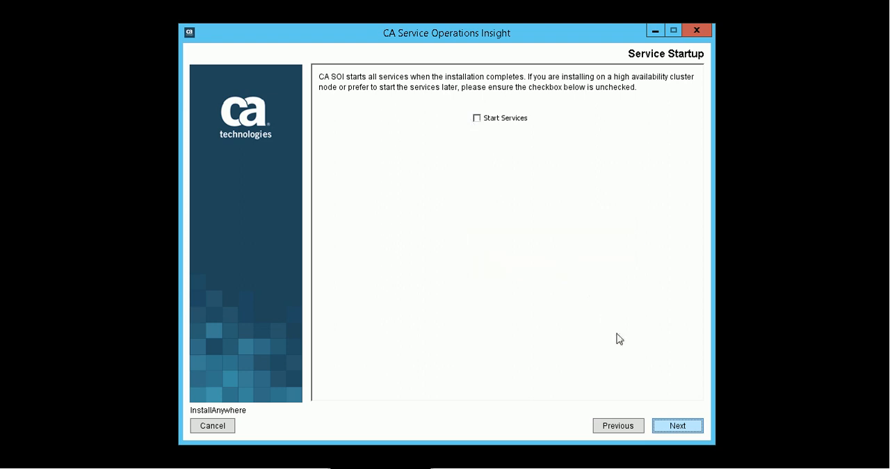
pyautogui.click(677, 424)
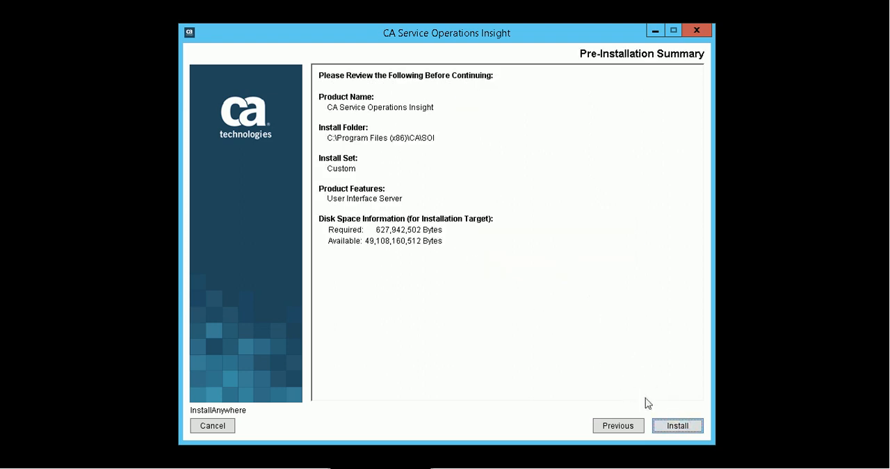
pyautogui.click(680, 426)
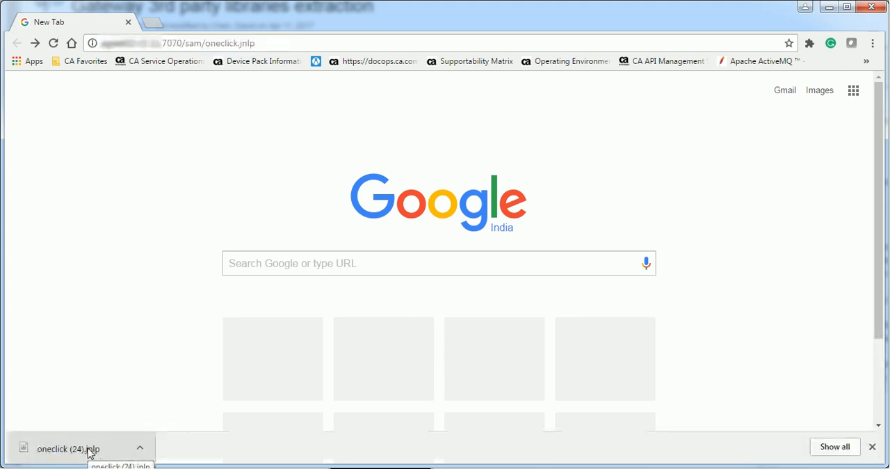
# In the web browser, launch the Service Operations Insight Console from the downloaded oneclick.jnlp and log in as samuser with the password.
pyautogui.click(88, 448)
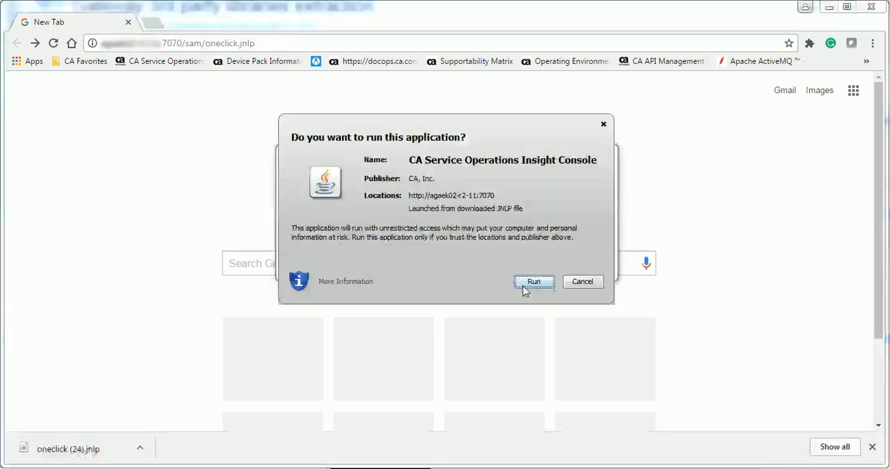
pyautogui.click(533, 282)
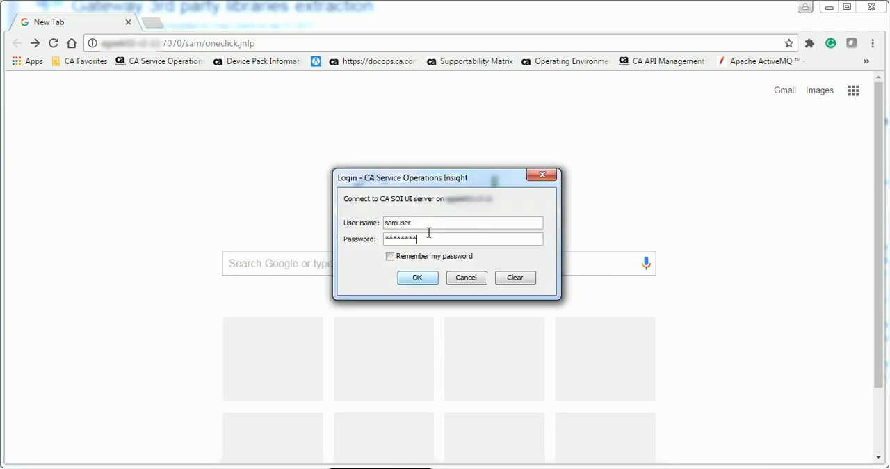
pyautogui.click(417, 278)
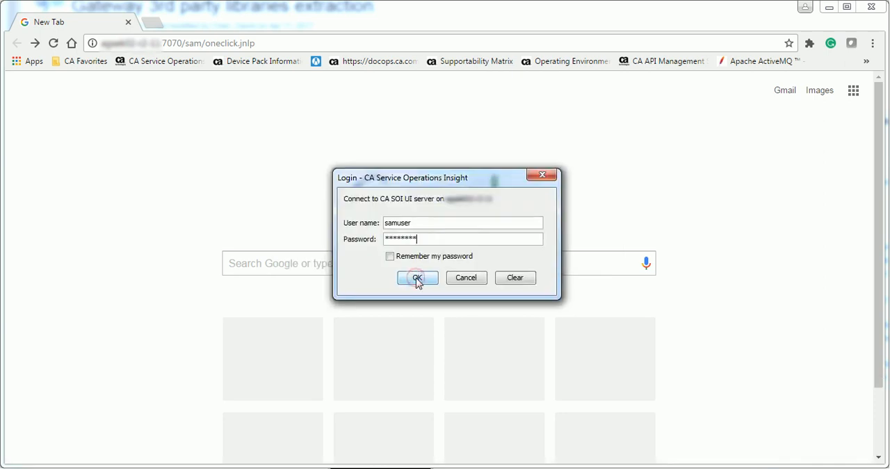